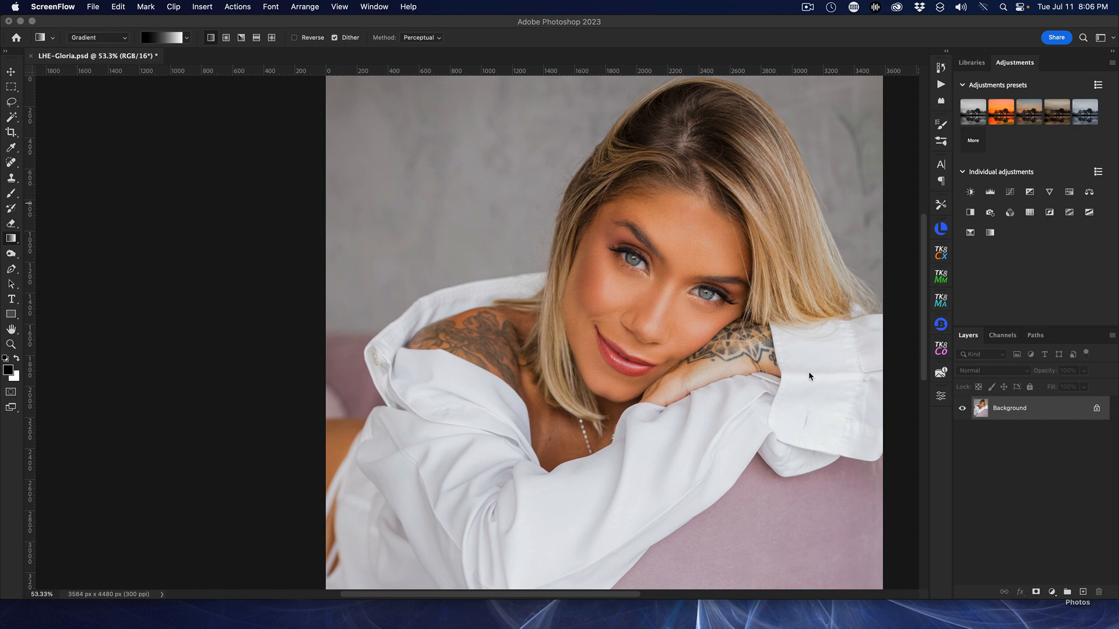
# Step: On a new layer, draw a horizontal black-to-white linear gradient from the photo's left edge to about mid-width, with its midpoint slightly nearer black
pyautogui.click(1083, 594)
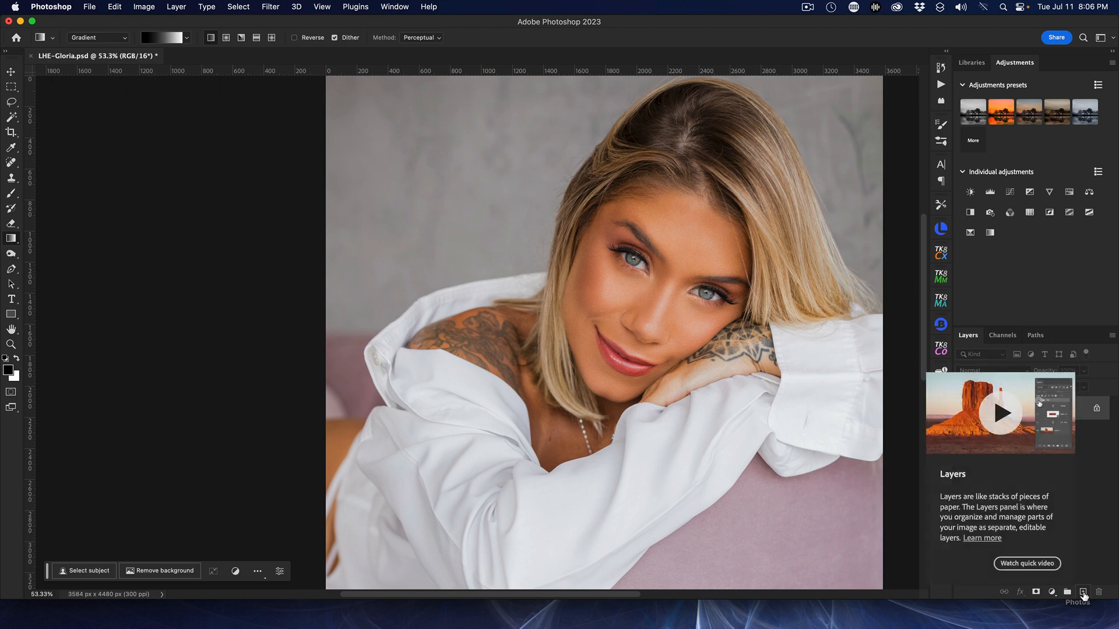
pyautogui.click(1083, 594)
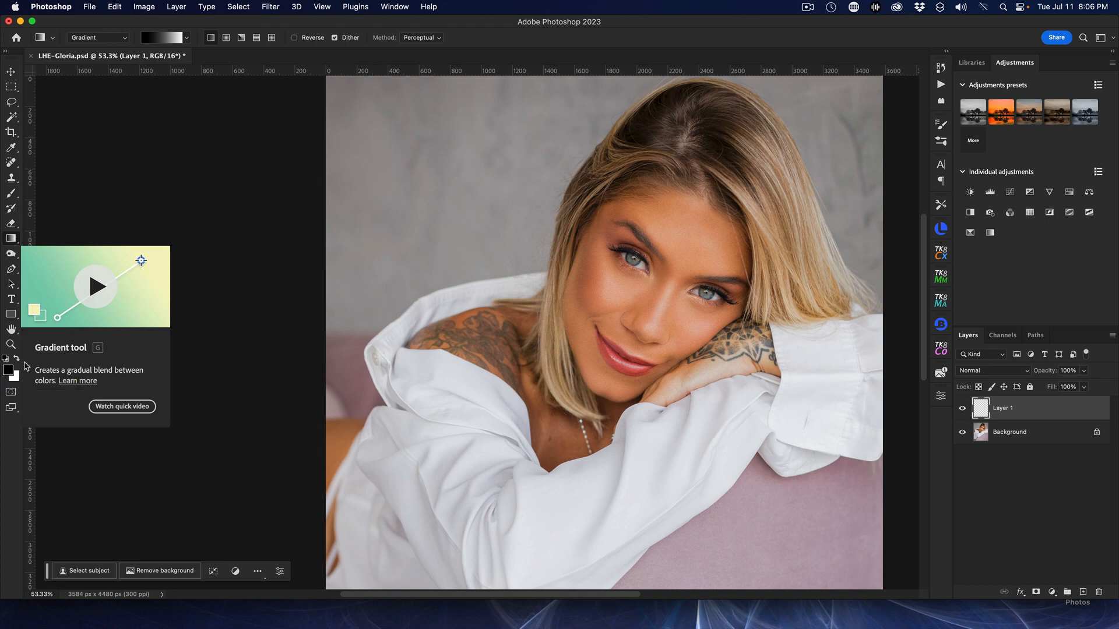
pyautogui.rightClick(10, 241)
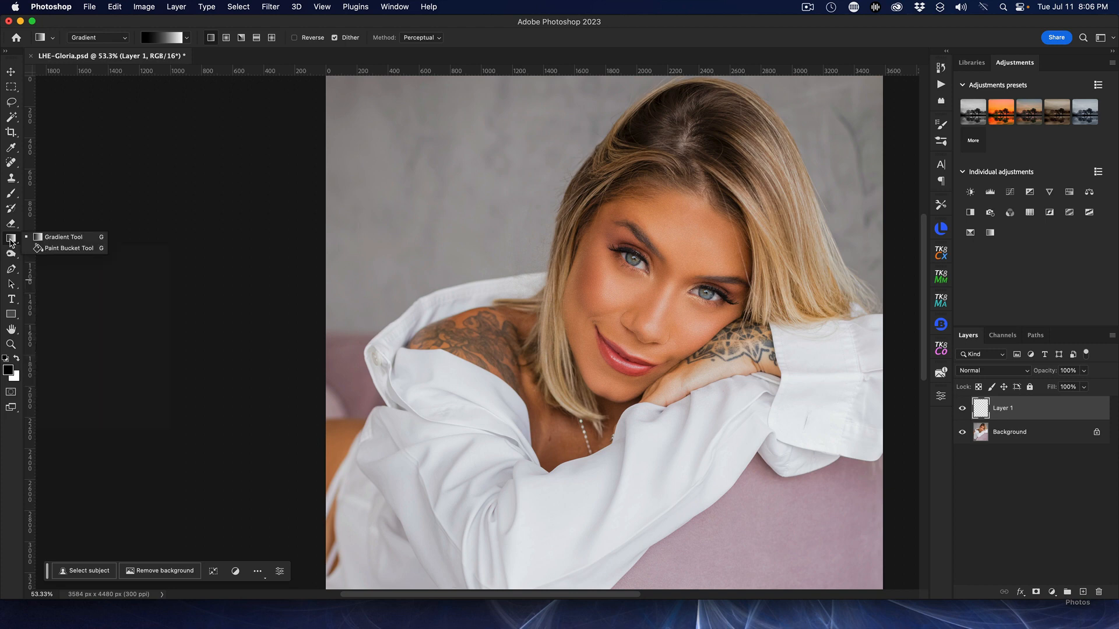
pyautogui.click(63, 240)
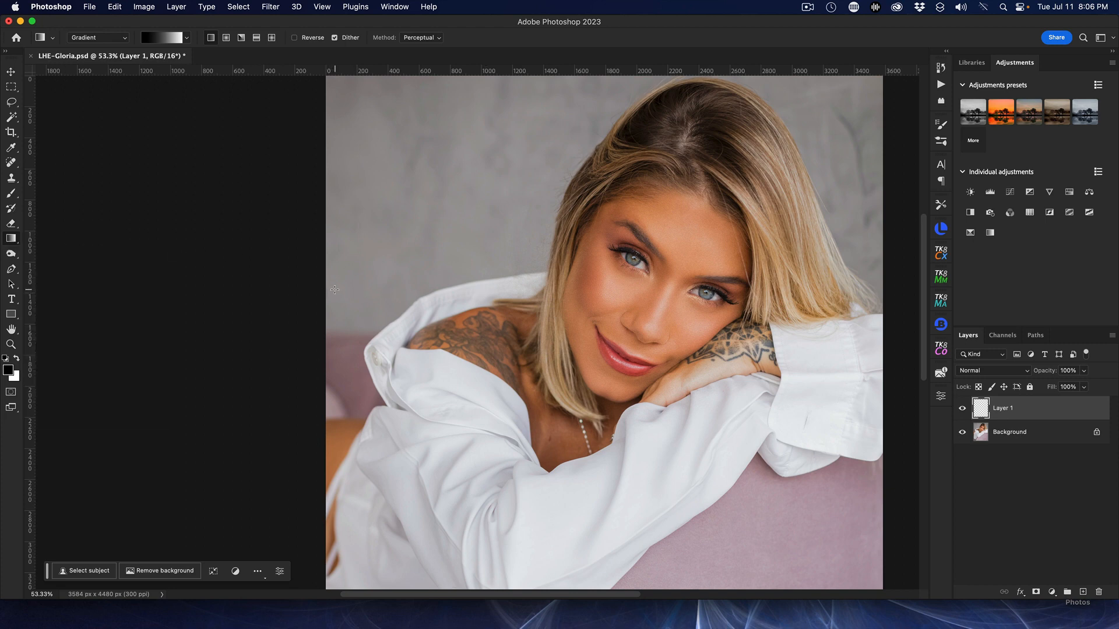
pyautogui.moveTo(334, 289); pyautogui.dragTo(608, 287)
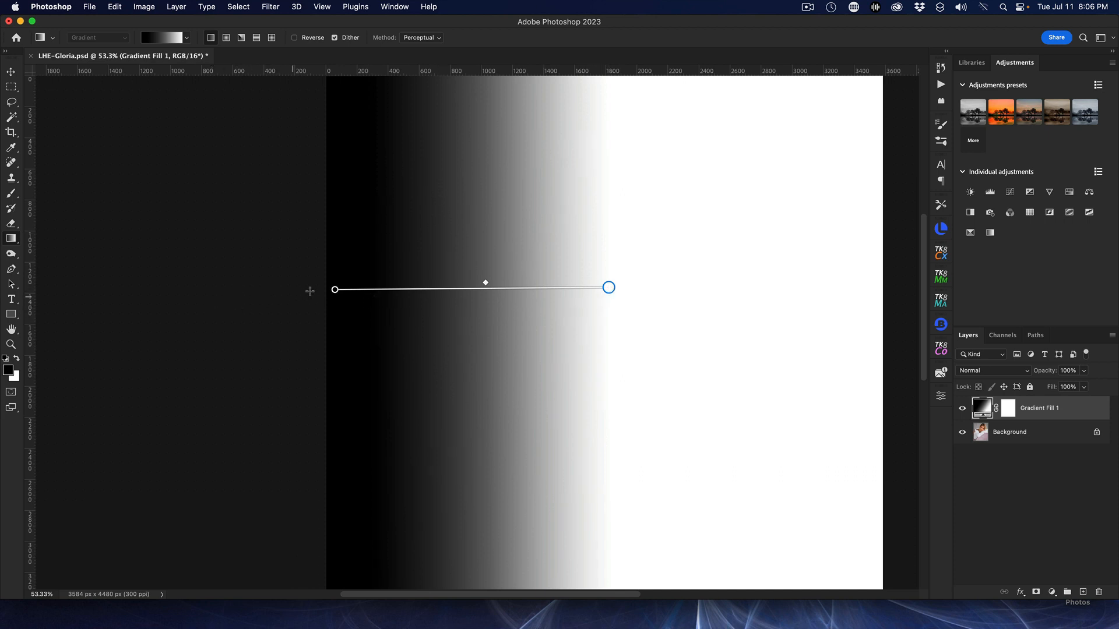
pyautogui.moveTo(486, 286)
pyautogui.mouseDown()
pyautogui.moveTo(445, 285)
pyautogui.moveTo(527, 288)
pyautogui.moveTo(445, 283)
pyautogui.moveTo(489, 286)
pyautogui.moveTo(472, 286)
pyautogui.mouseUp()
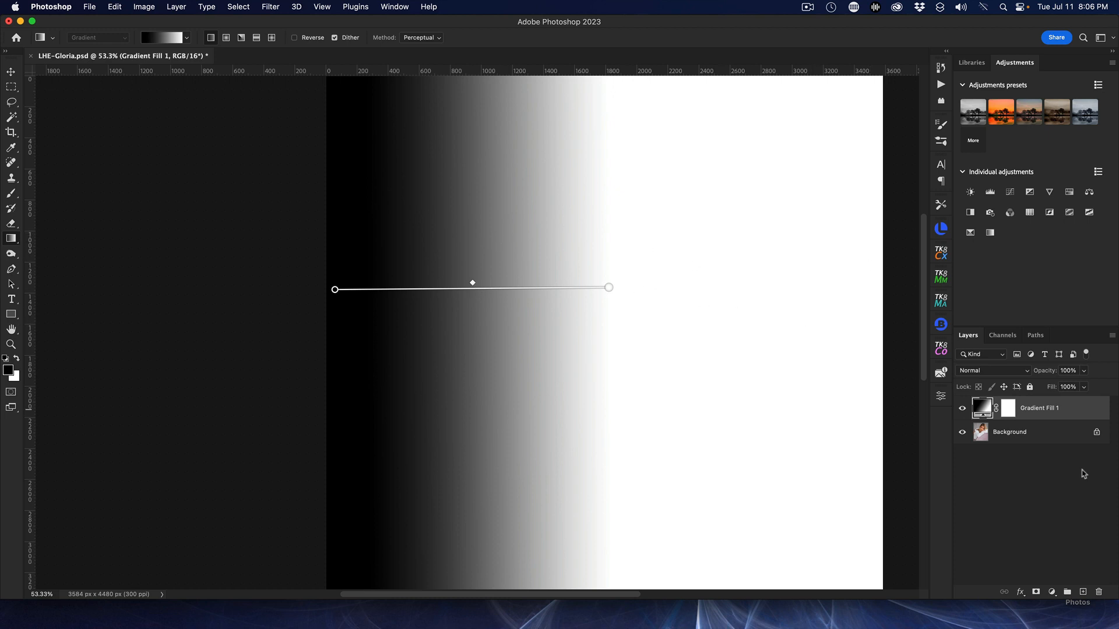
# Step: Convert the gradient layer to a Smart Object and apply a Color Halftone filter with a maximum radius of 127 pixels
pyautogui.rightClick(1057, 411)
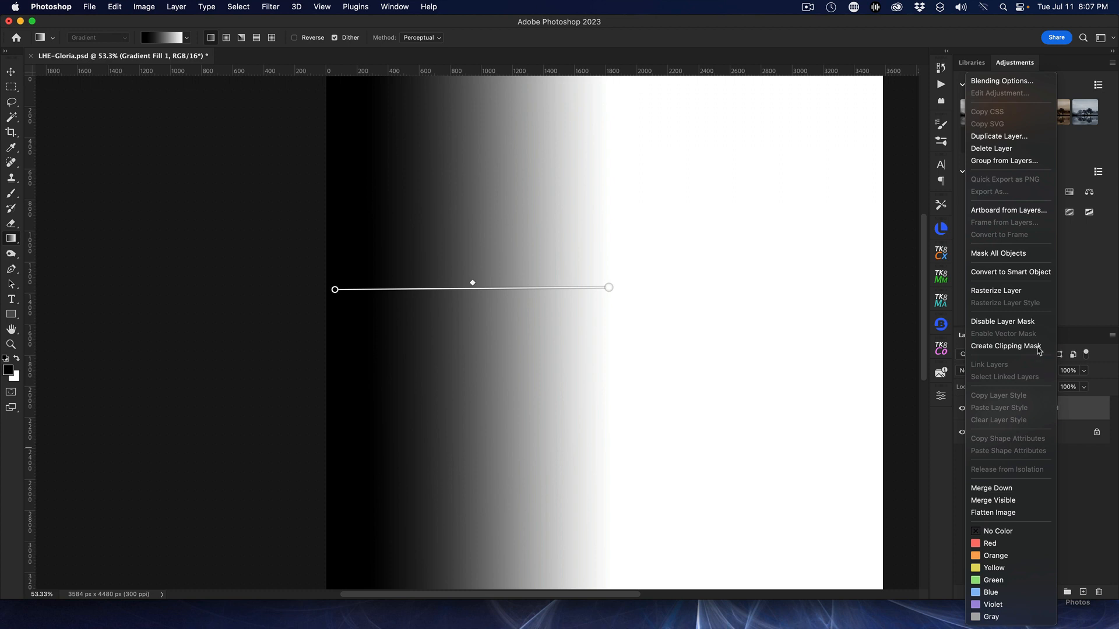
pyautogui.click(1038, 273)
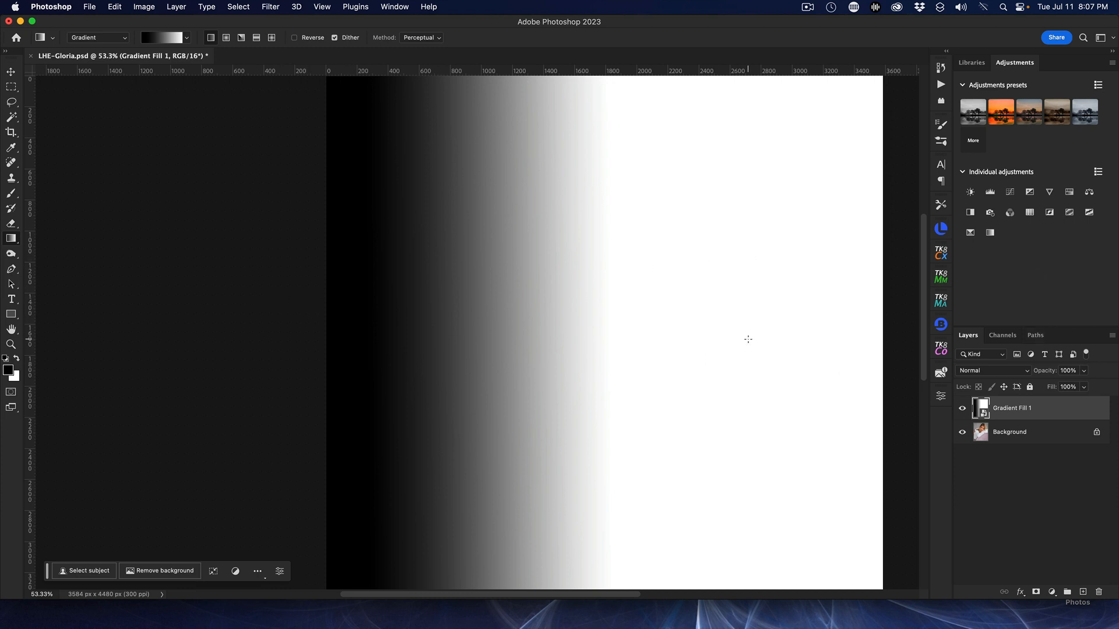
pyautogui.click(271, 7)
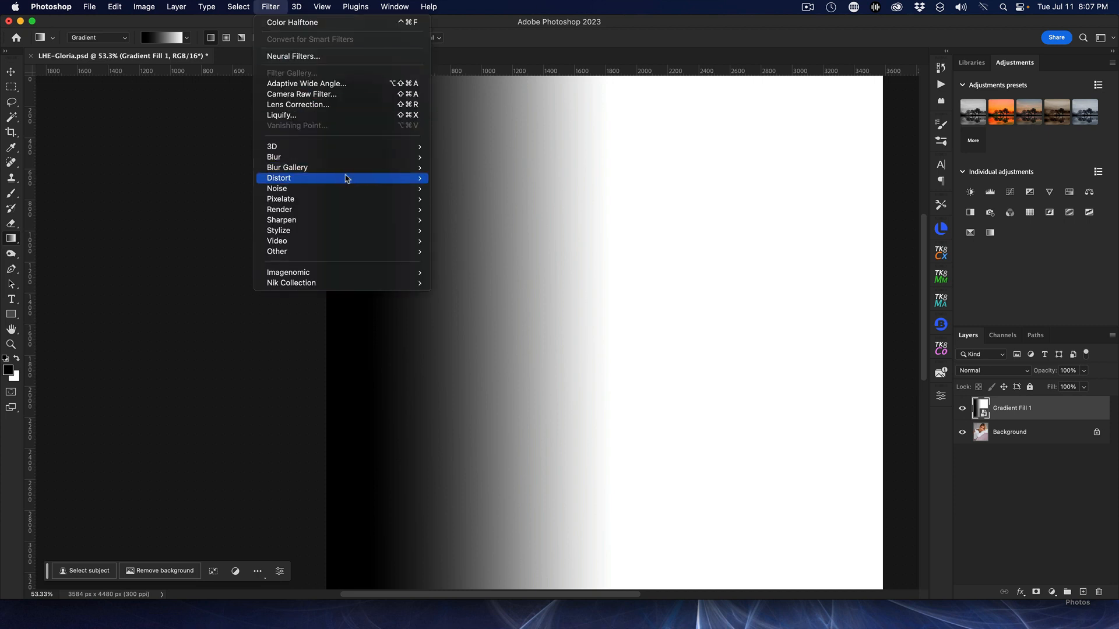
pyautogui.moveTo(356, 198)
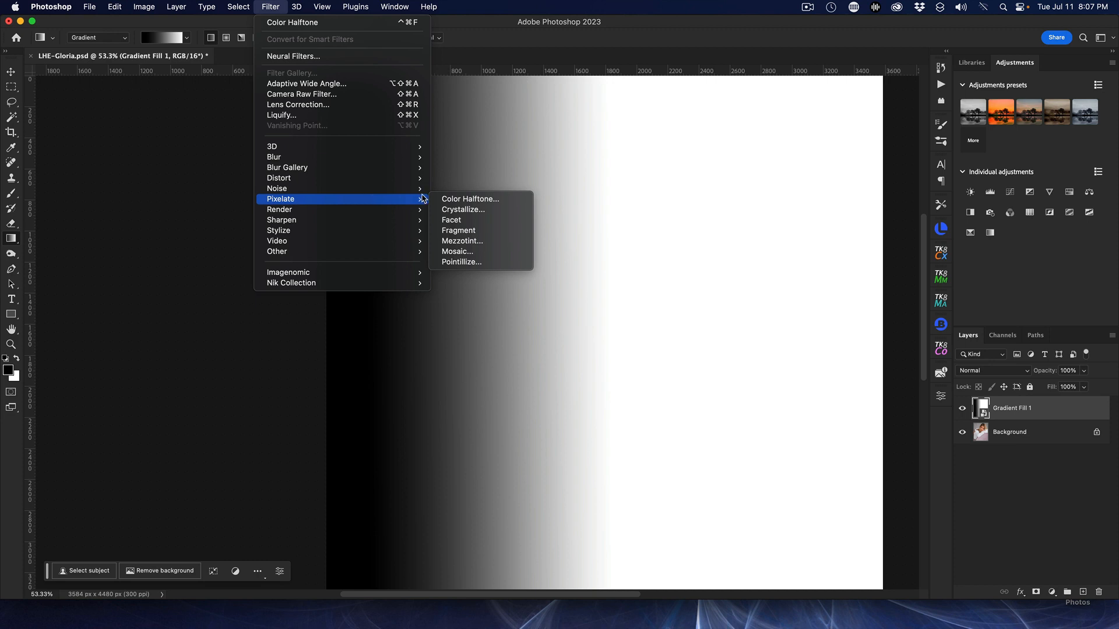
pyautogui.click(516, 201)
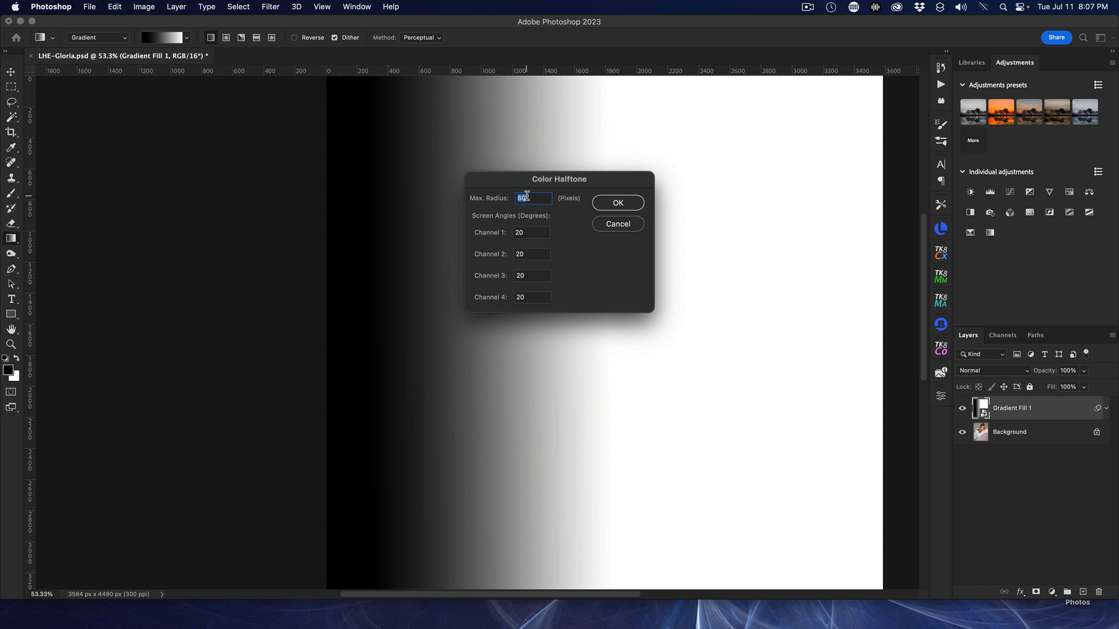
pyautogui.write('200')
pyautogui.click(543, 234)
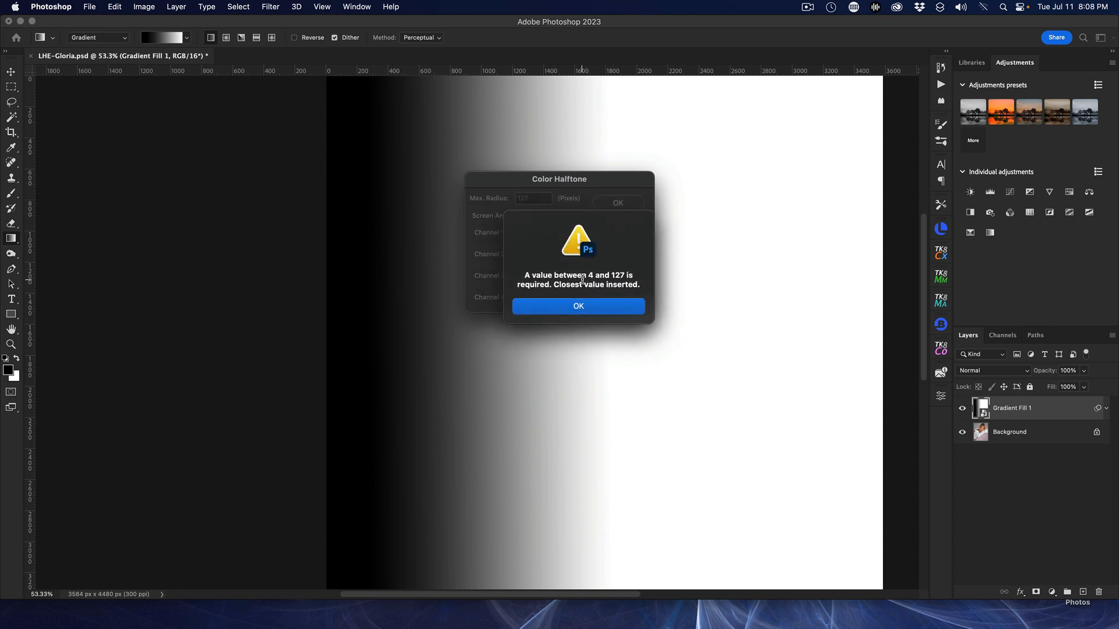
pyautogui.click(585, 308)
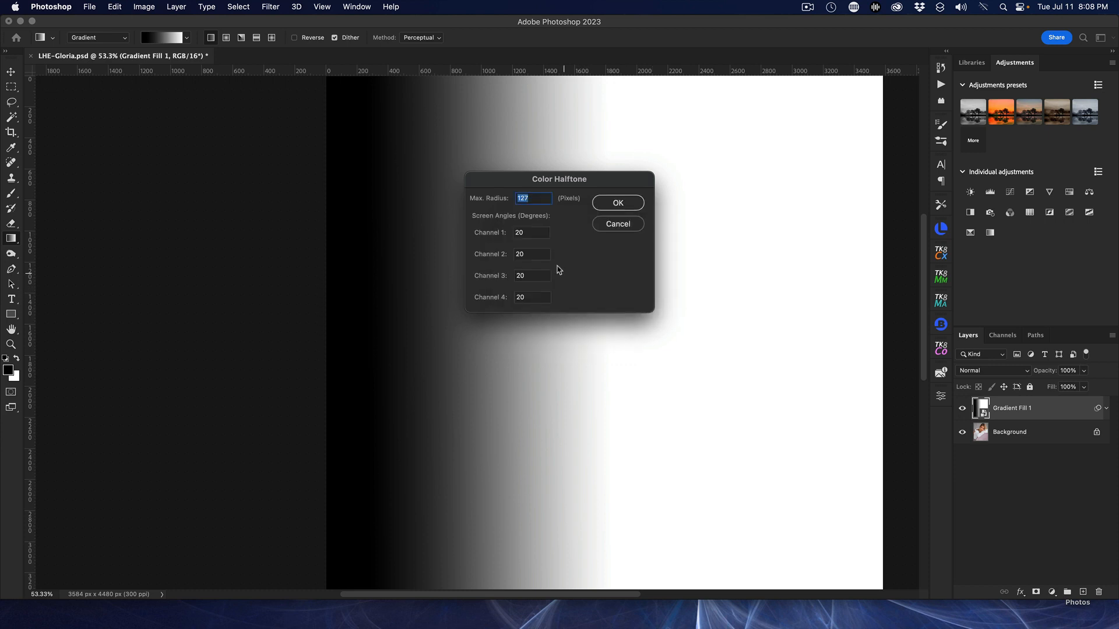
pyautogui.click(527, 199)
pyautogui.click(631, 204)
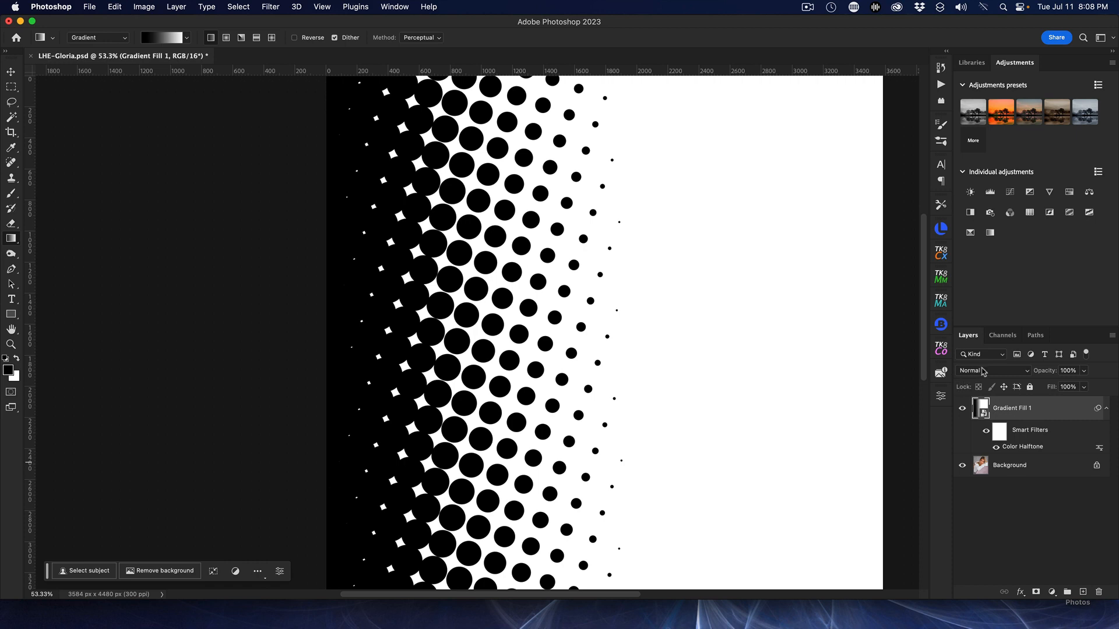
# Step: Set the halftone gradient layer's blend mode to Screen and compare the photo with and without it
pyautogui.click(984, 371)
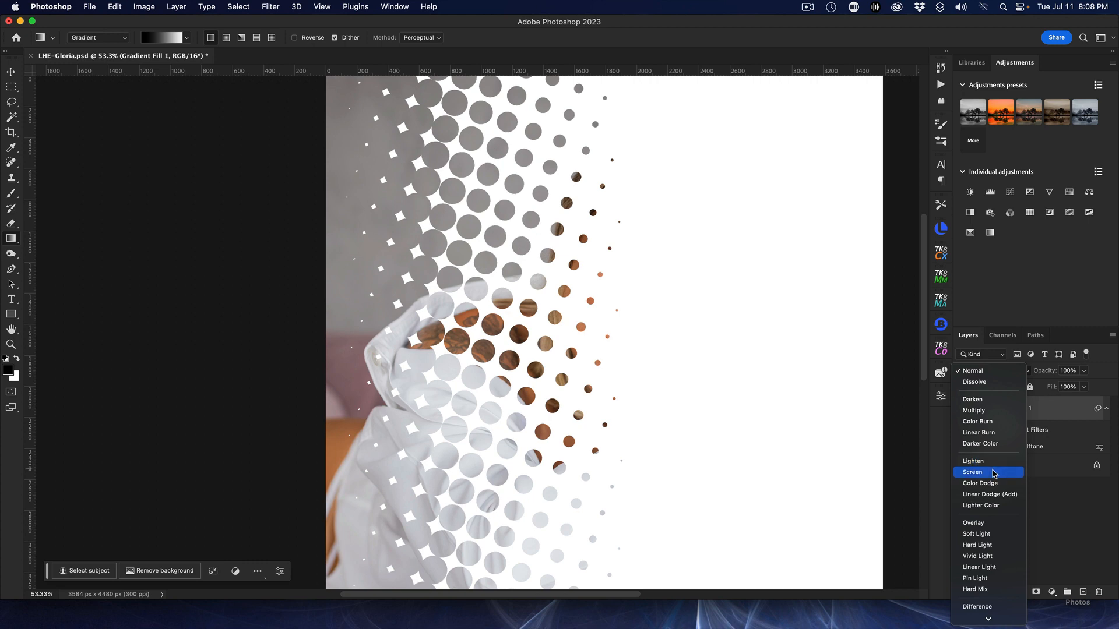
pyautogui.click(993, 473)
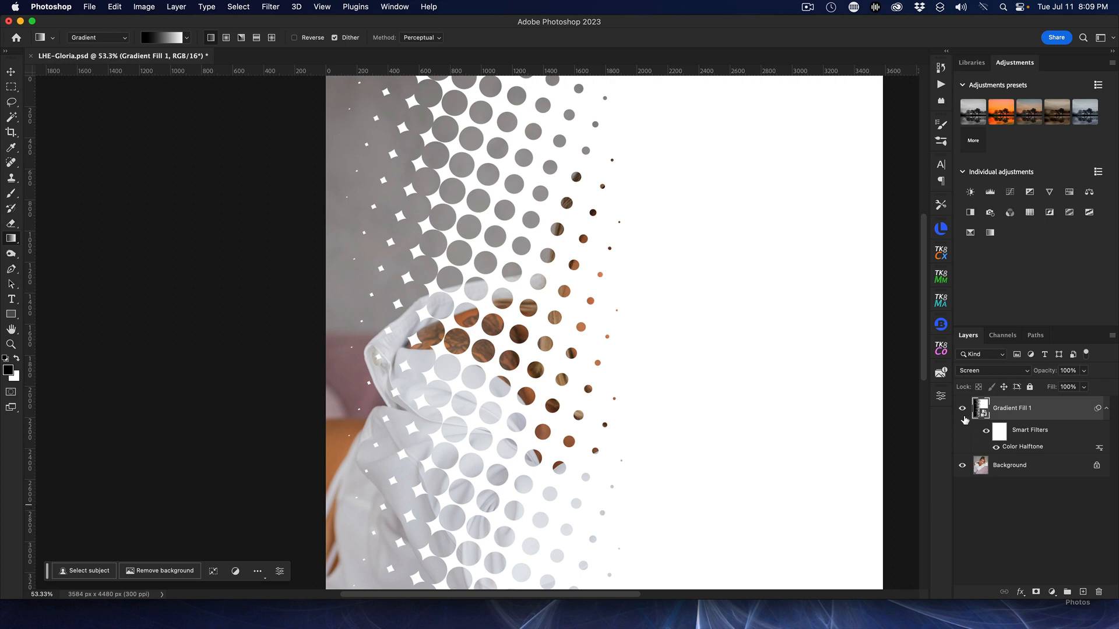
pyautogui.click(962, 408)
pyautogui.click(962, 409)
# Step: Reverse the gradient inside the Smart Object, with its black end near the right edge and white end near the left, and save it
pyautogui.doubleClick(983, 403)
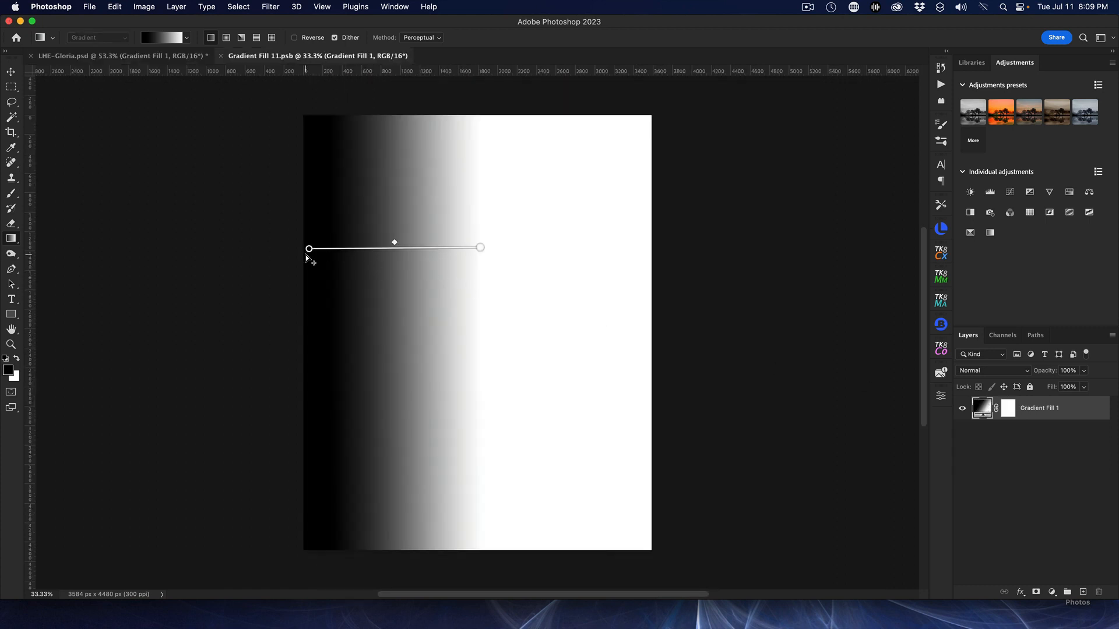
pyautogui.moveTo(309, 249); pyautogui.dragTo(618, 247)
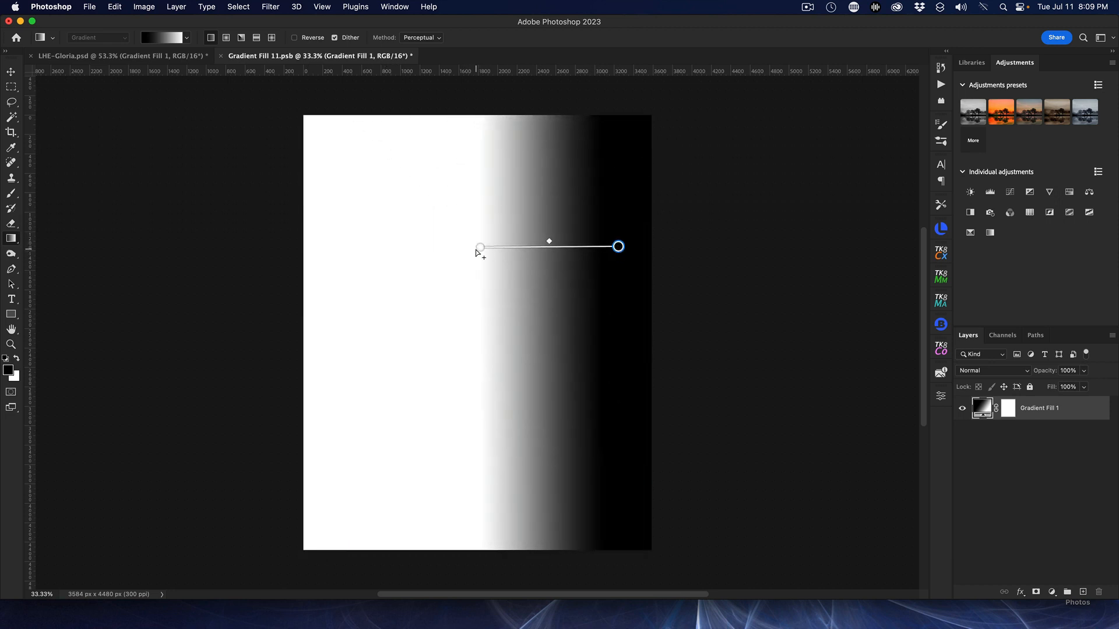
pyautogui.moveTo(478, 249); pyautogui.dragTo(348, 251)
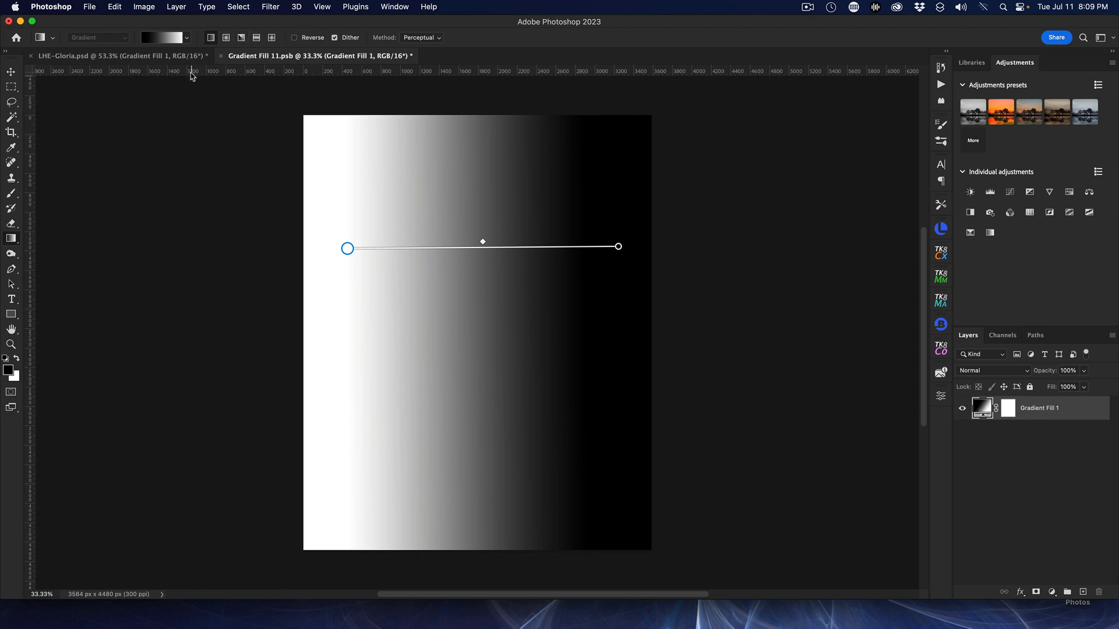
pyautogui.click(220, 56)
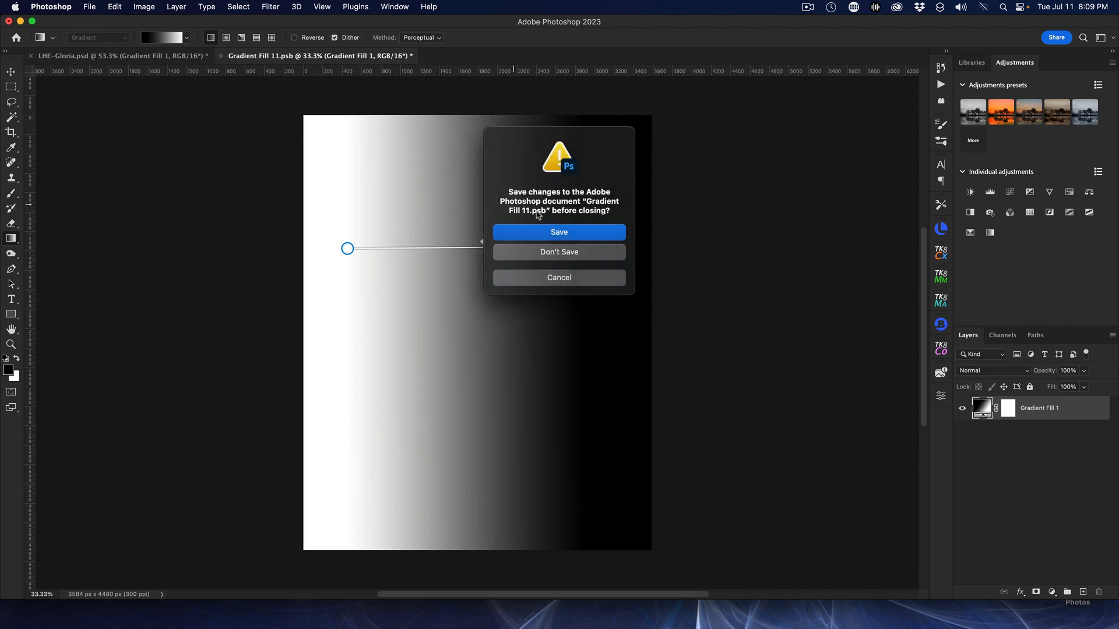
pyautogui.click(568, 232)
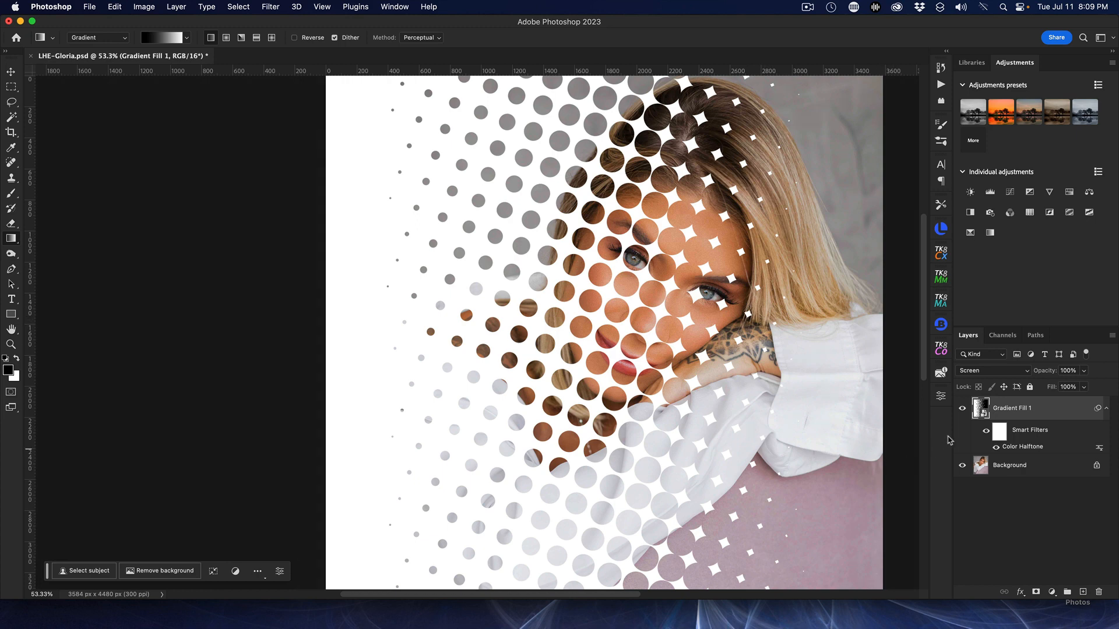
# Step: Shorten the Smart Object's gradient by moving the black end to the image's middle and the white end closer to the left edge, and save
pyautogui.doubleClick(1002, 407)
pyautogui.doubleClick(980, 407)
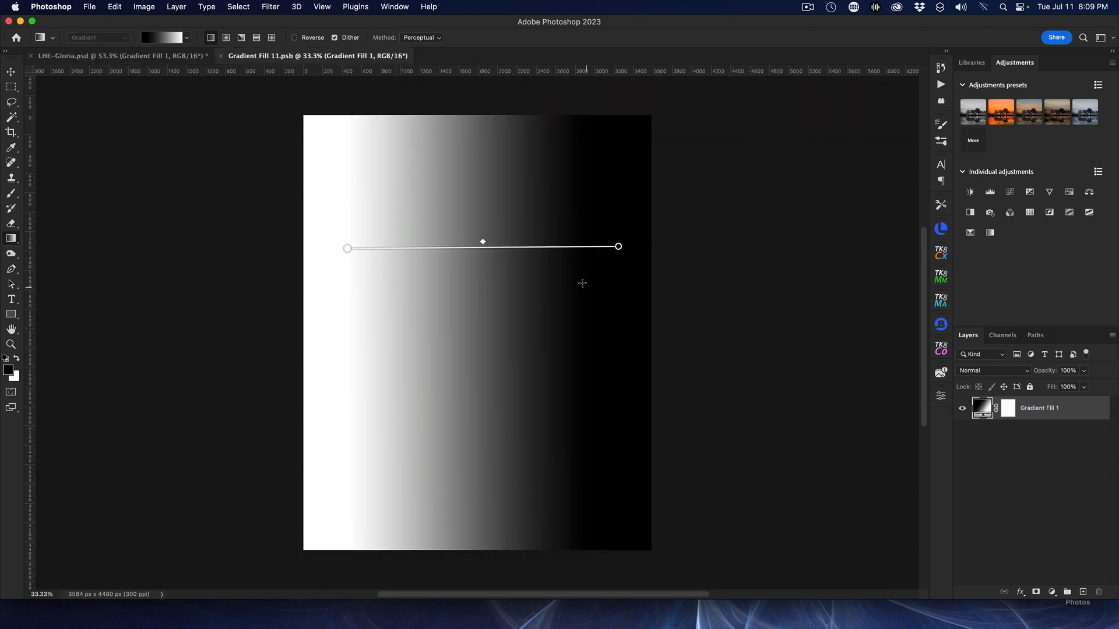
pyautogui.moveTo(618, 247); pyautogui.dragTo(476, 247)
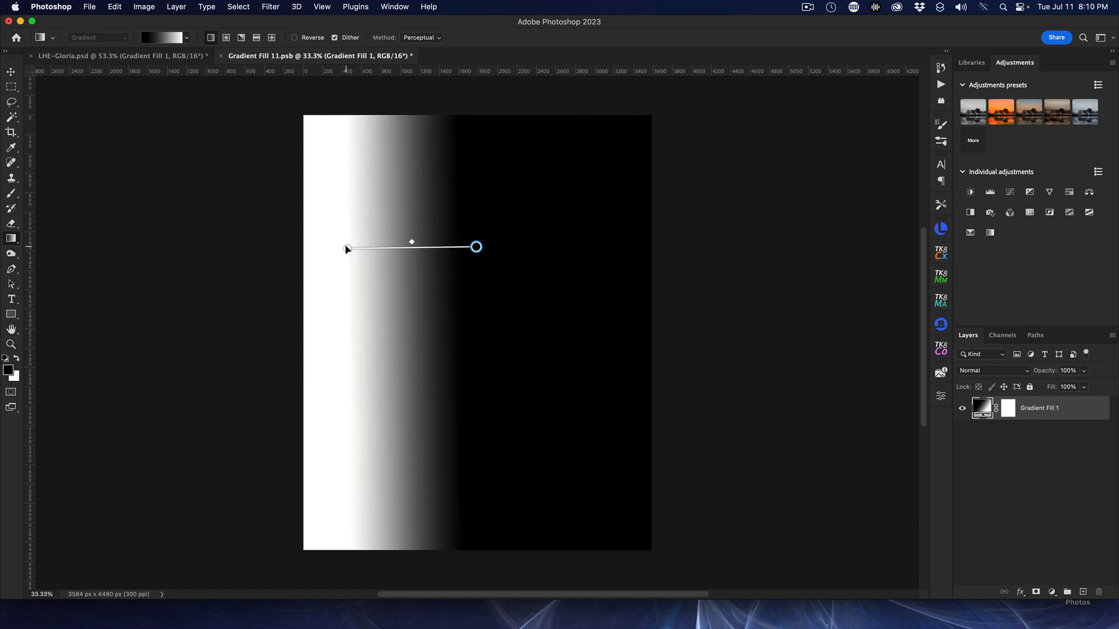
pyautogui.moveTo(346, 248); pyautogui.dragTo(321, 250)
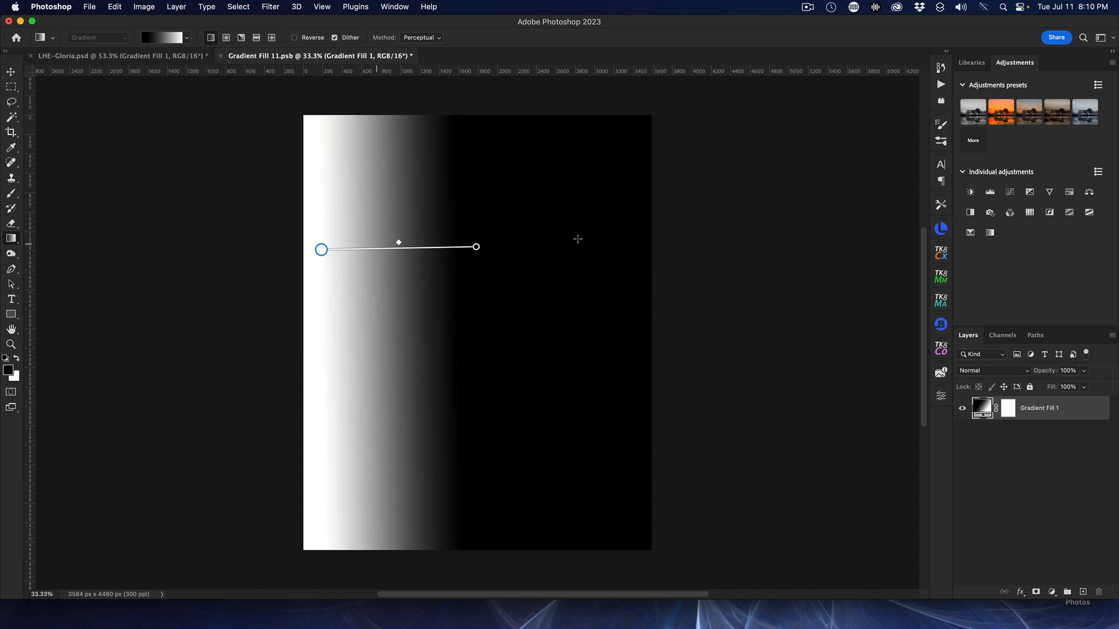
pyautogui.click(220, 57)
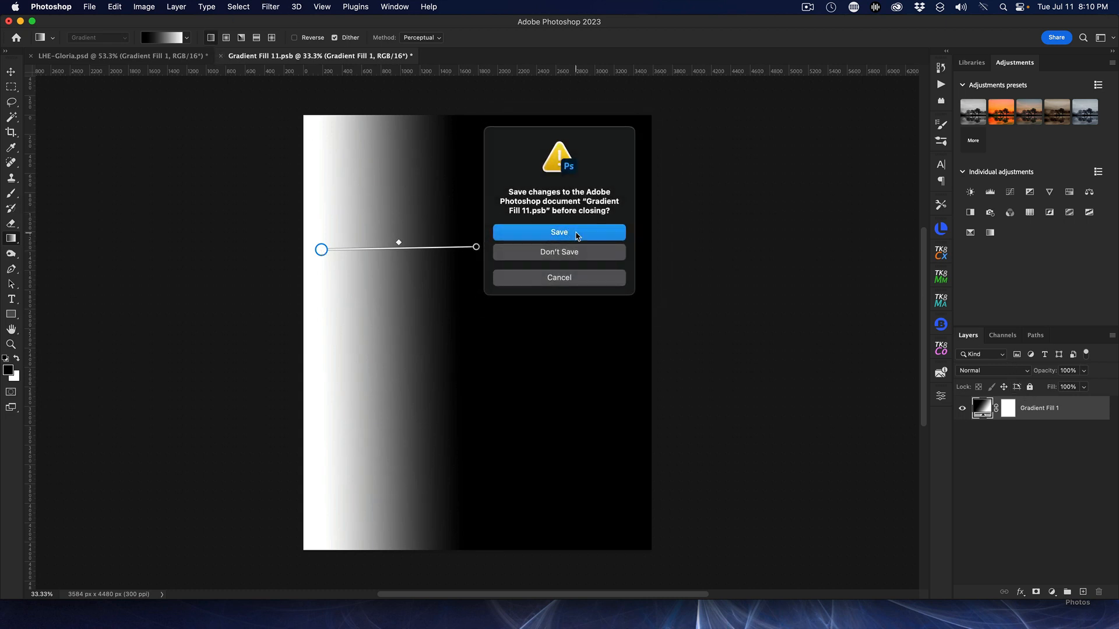
pyautogui.click(575, 234)
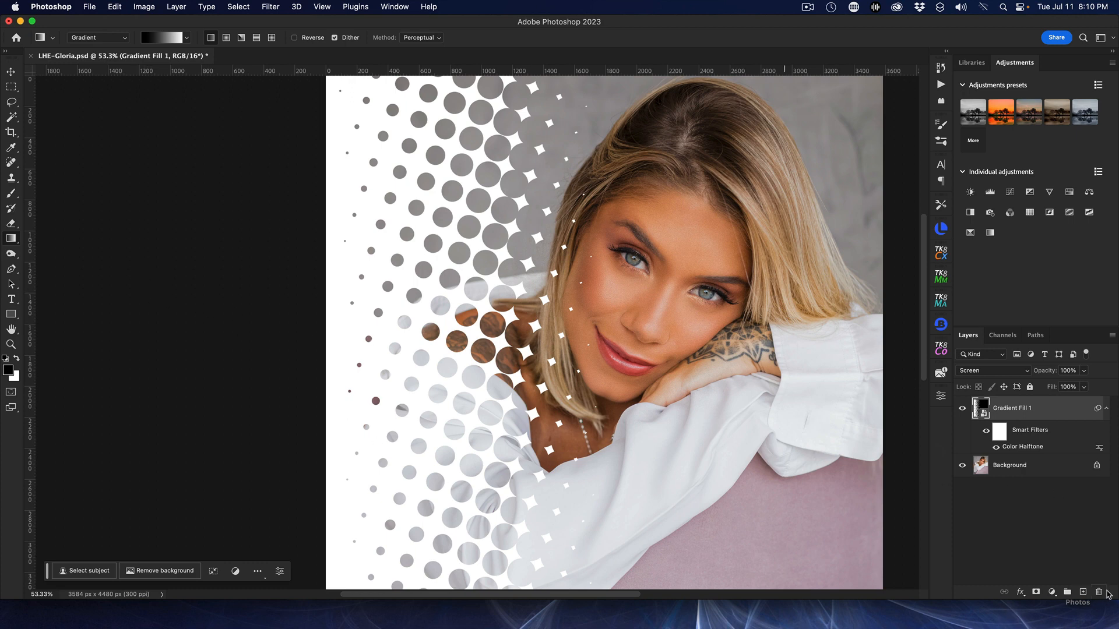
# Step: Add a Gradient Map adjustment layer above the halftone gradient layer, leaving no extra blank layer
pyautogui.click(1083, 592)
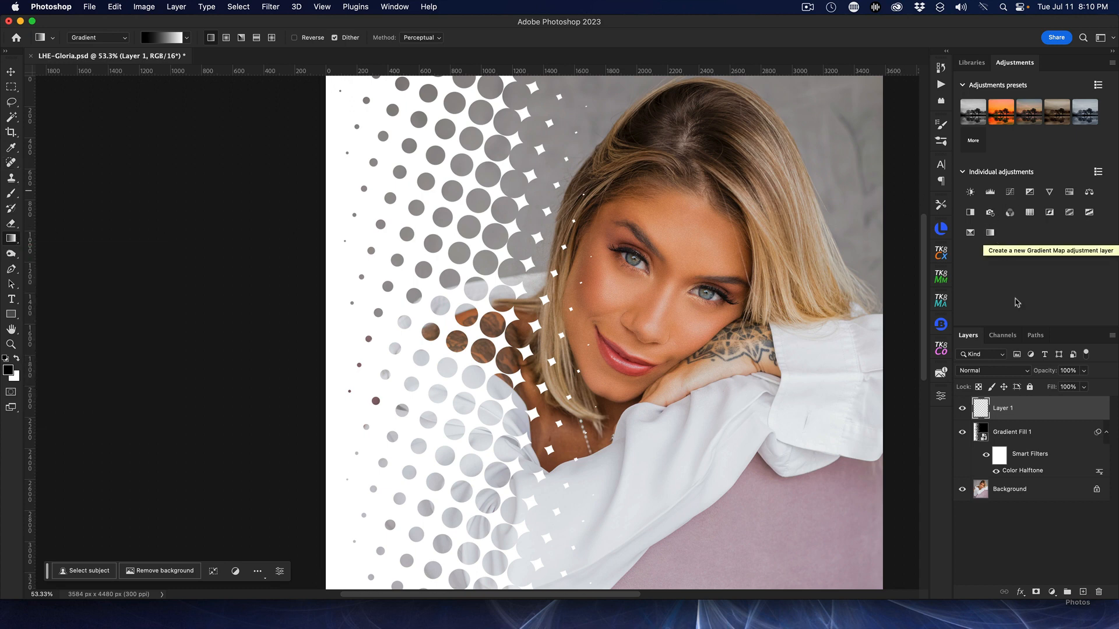
pyautogui.moveTo(1065, 408); pyautogui.dragTo(1098, 592)
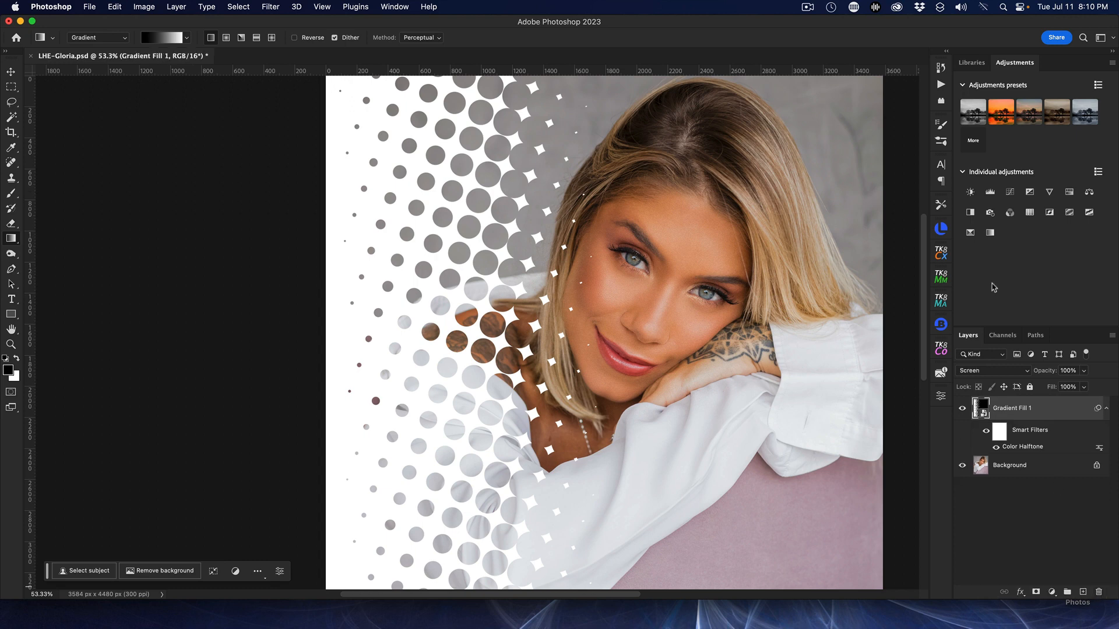
pyautogui.click(1050, 592)
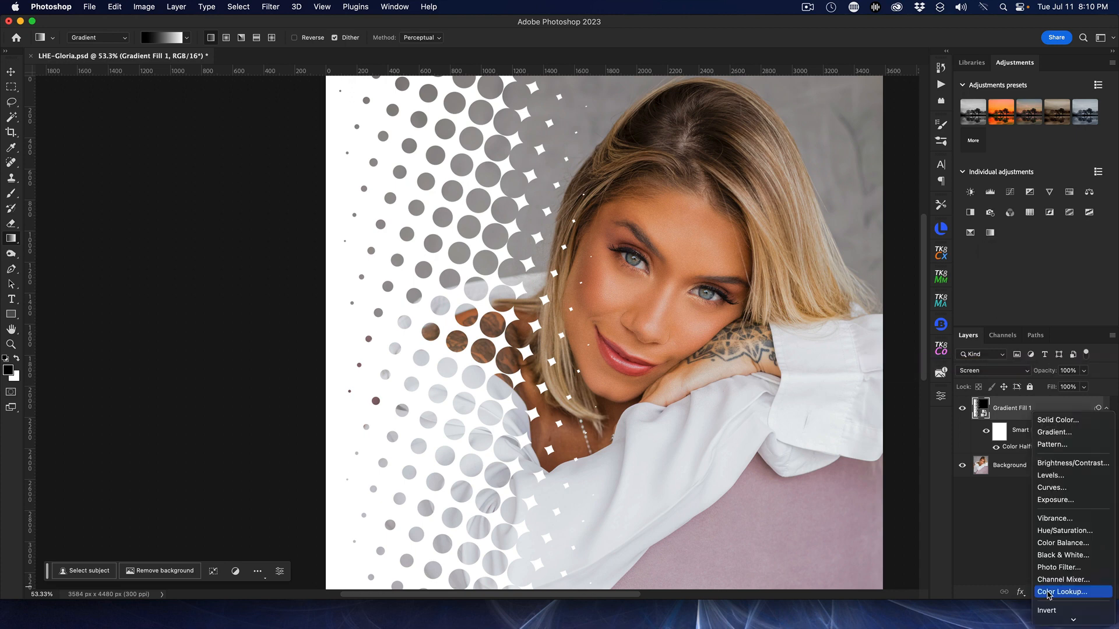
pyautogui.scroll(-2, 1063, 566)
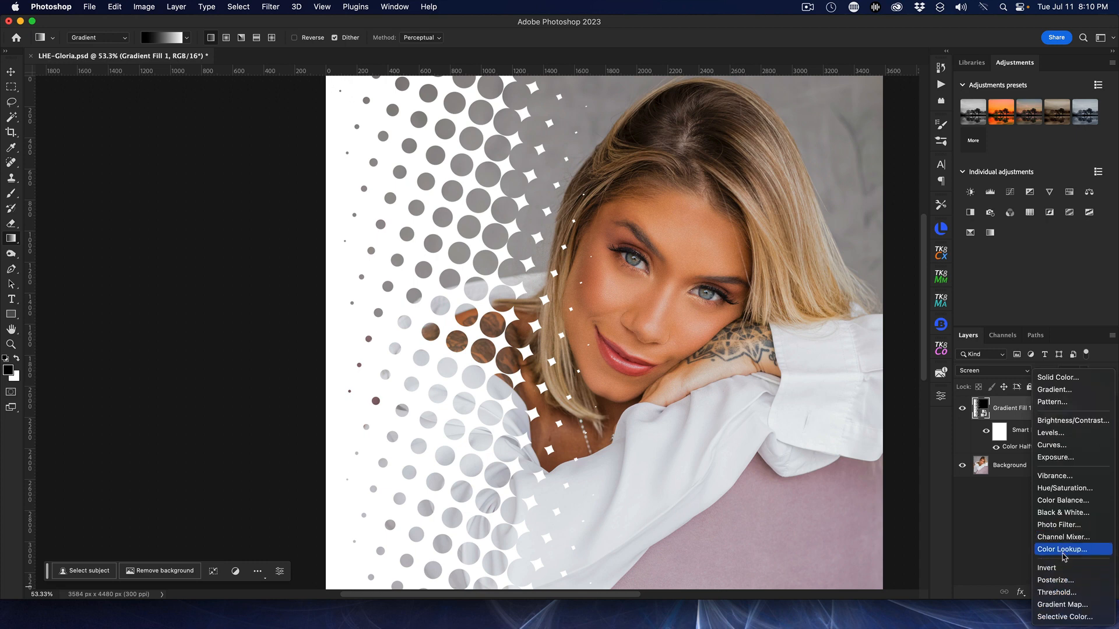
pyautogui.click(1061, 606)
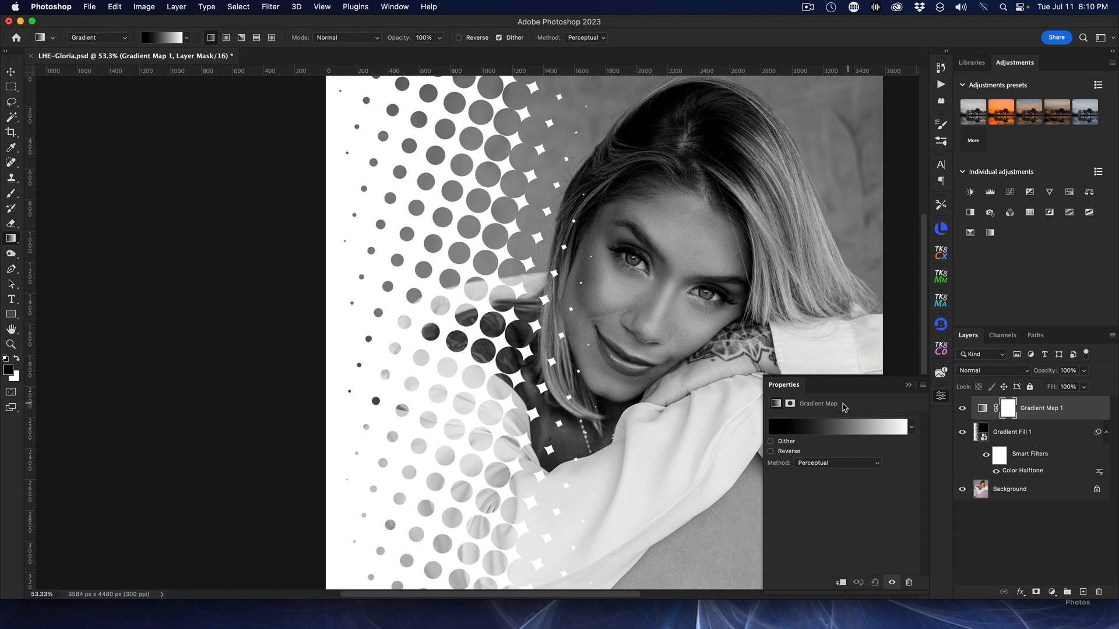
# Step: Compare pink and purple gradient presets for the Gradient Map, apply the purple-to-pink one, and set the adjustment layer's blend mode to Soft Light
pyautogui.click(911, 430)
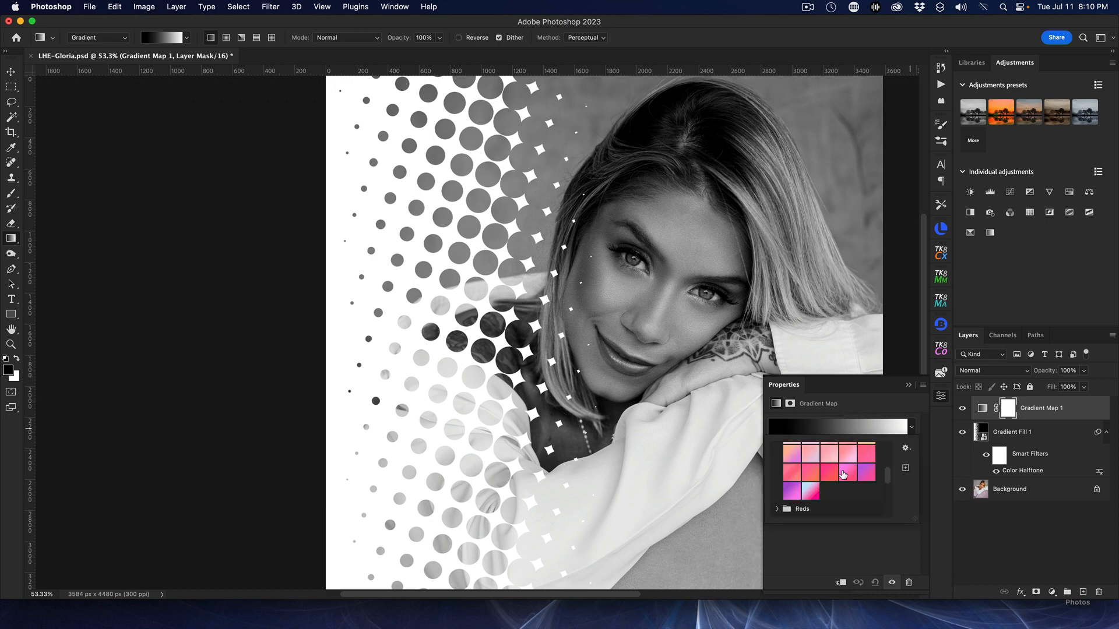
pyautogui.scroll(-2, 799, 494)
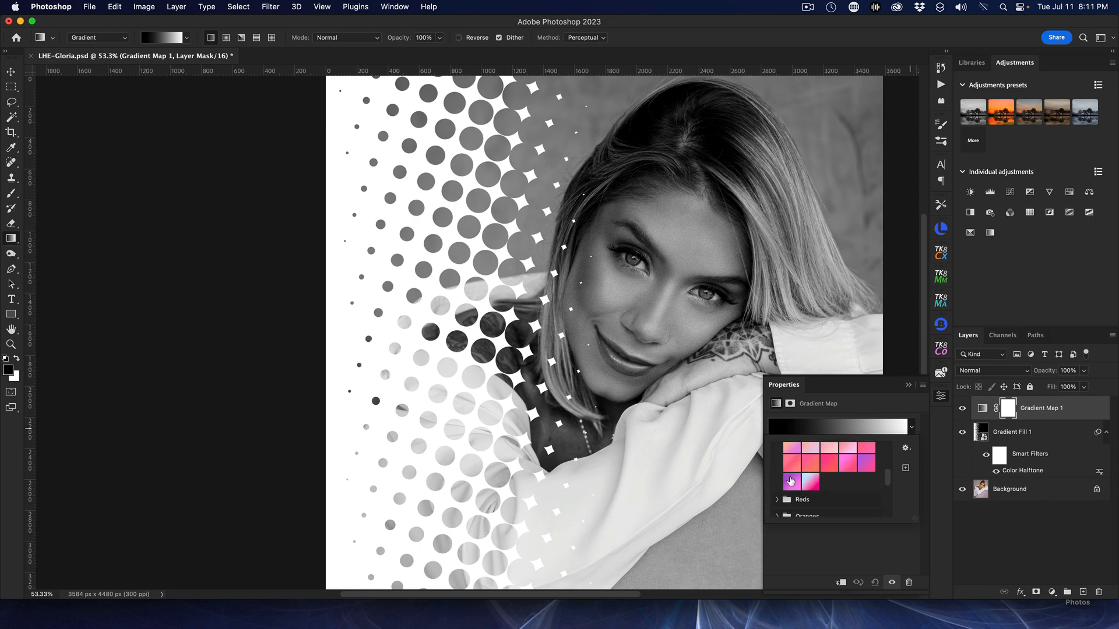
pyautogui.click(791, 482)
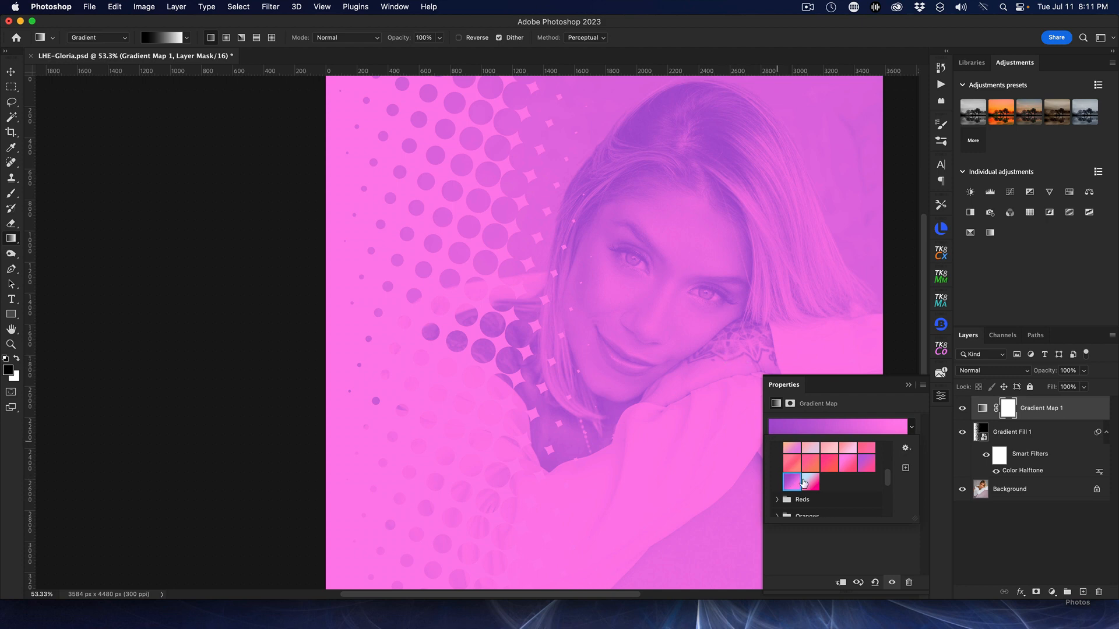
pyautogui.click(811, 482)
pyautogui.click(791, 482)
pyautogui.click(792, 466)
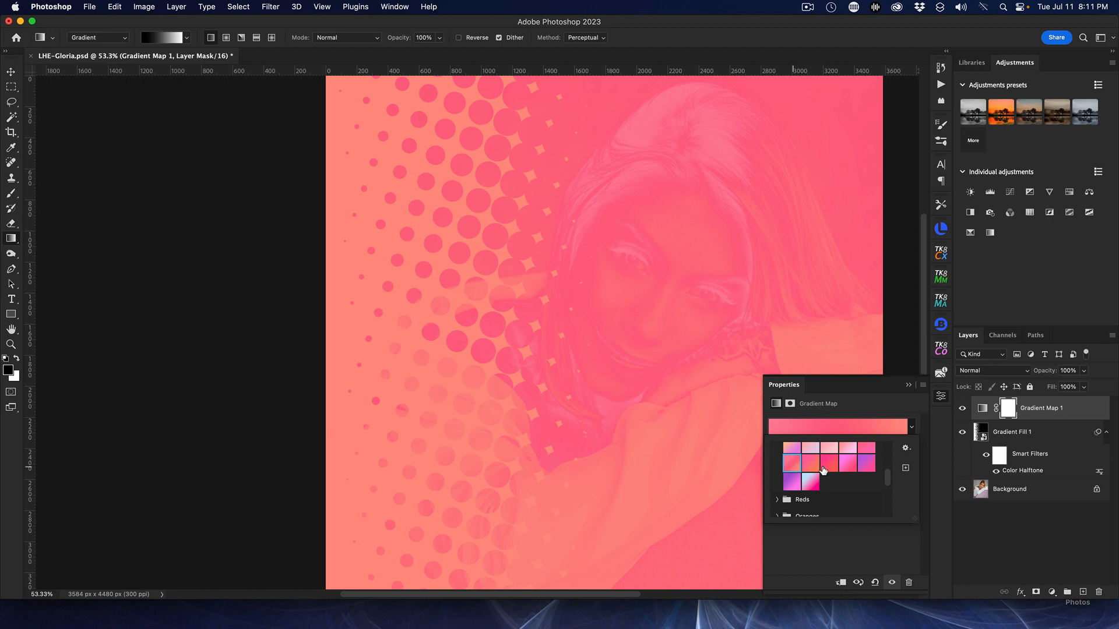
pyautogui.click(811, 463)
pyautogui.click(866, 464)
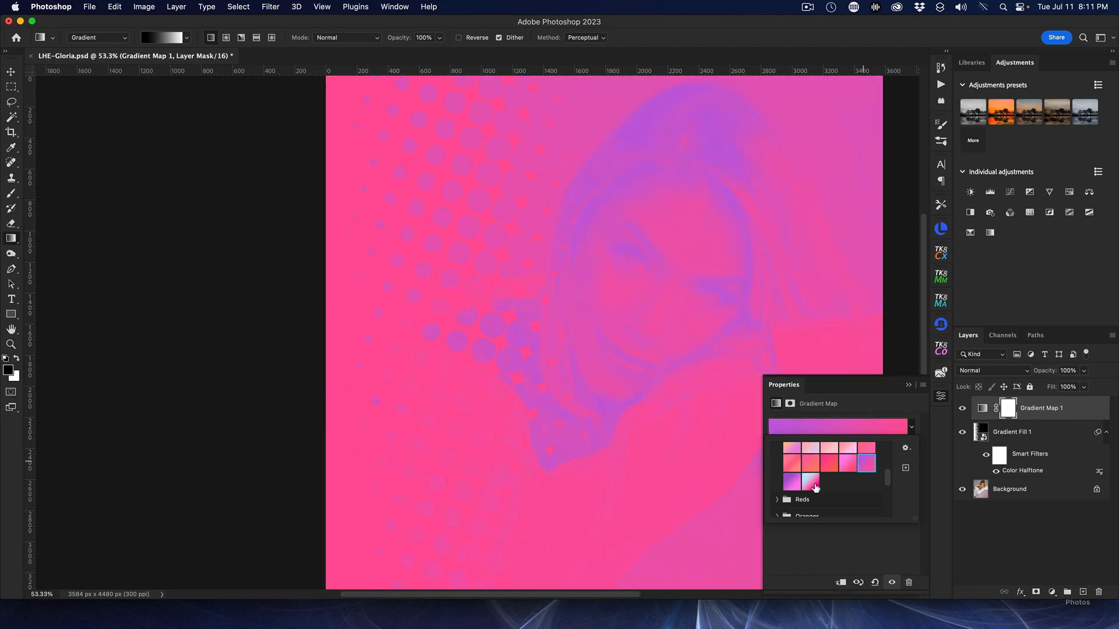
pyautogui.click(790, 482)
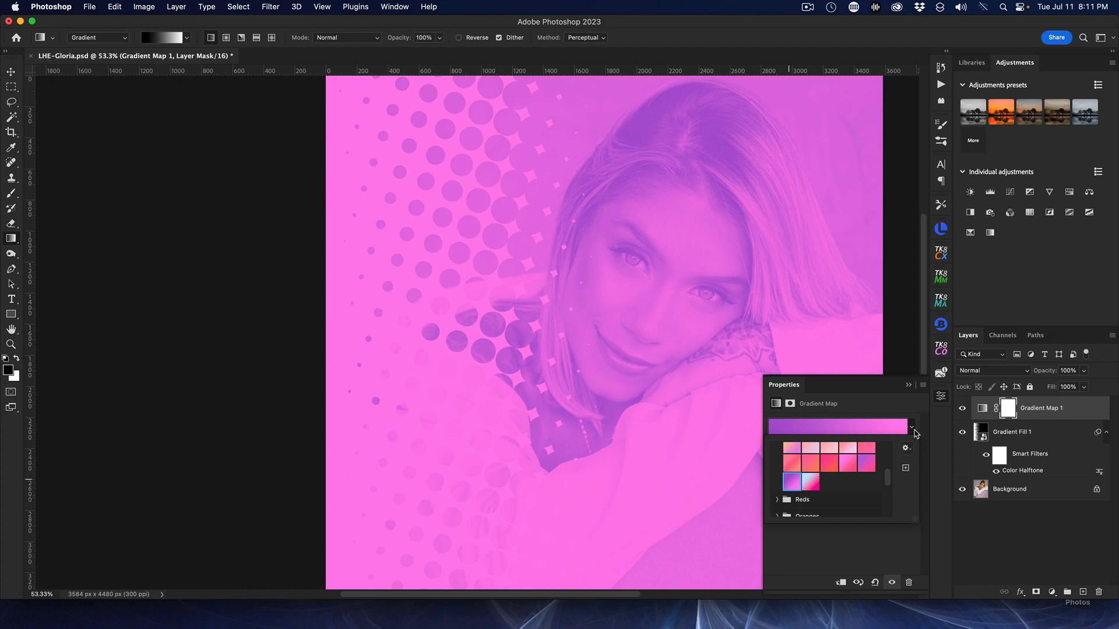
pyautogui.click(907, 386)
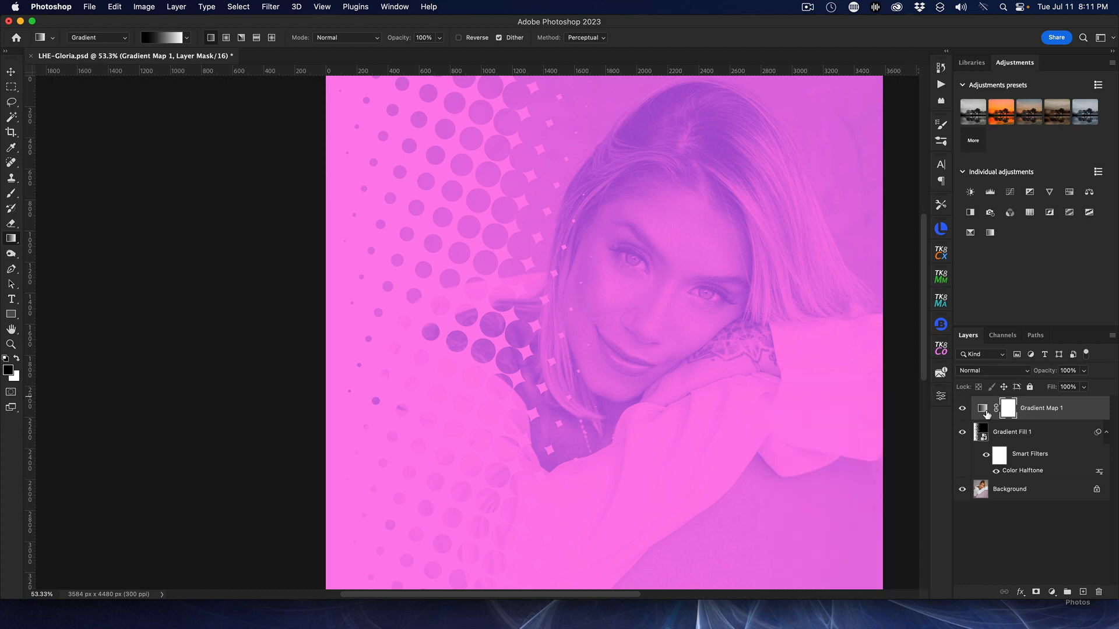
pyautogui.click(1028, 370)
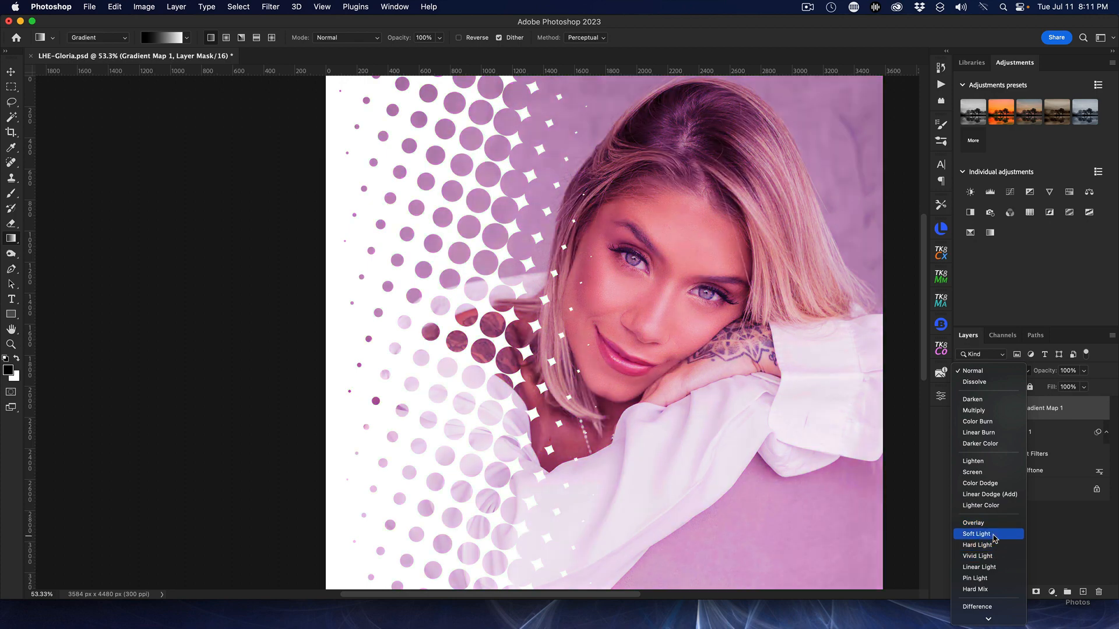
pyautogui.click(994, 534)
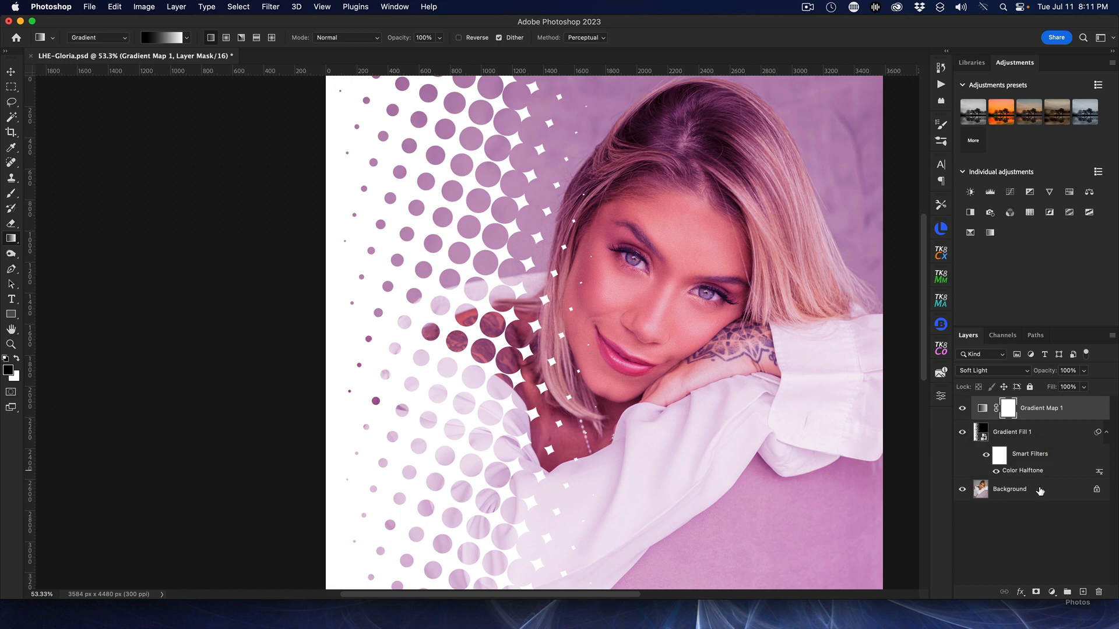
# Step: Try the Color Halftone smart filter with a 60-pixel maximum radius and 45-degree angles on all four channels, and undo the change
pyautogui.doubleClick(1033, 471)
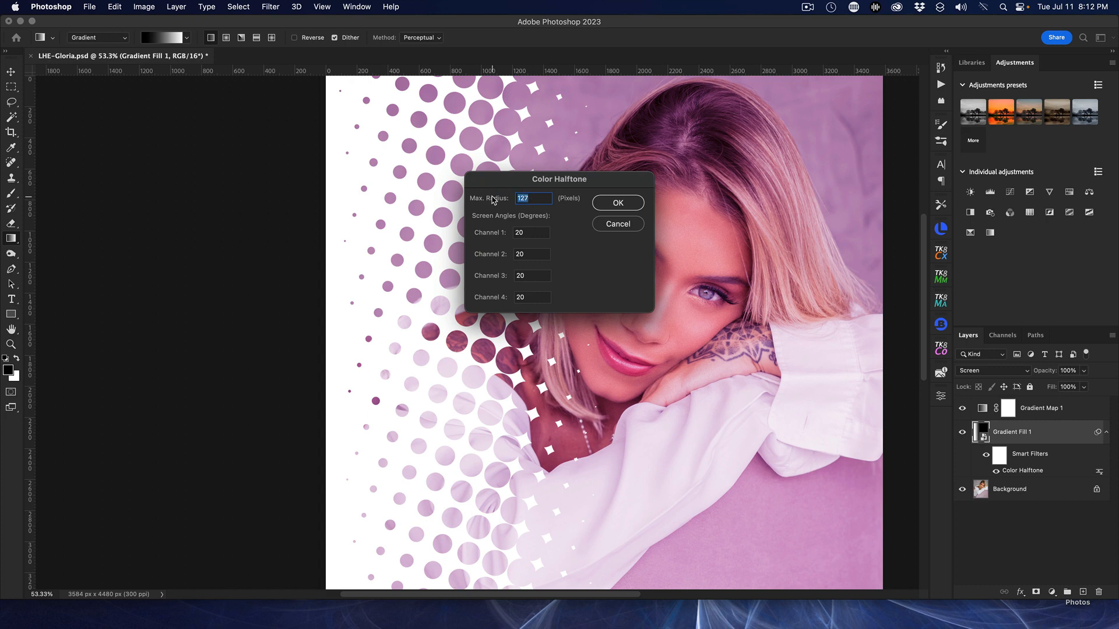
pyautogui.write('60')
pyautogui.press('Tab')
pyautogui.write('45')
pyautogui.click(522, 253)
pyautogui.doubleClick(522, 254)
pyautogui.write('45')
pyautogui.doubleClick(523, 275)
pyautogui.write('45')
pyautogui.doubleClick(525, 297)
pyautogui.write('45')
pyautogui.click(634, 202)
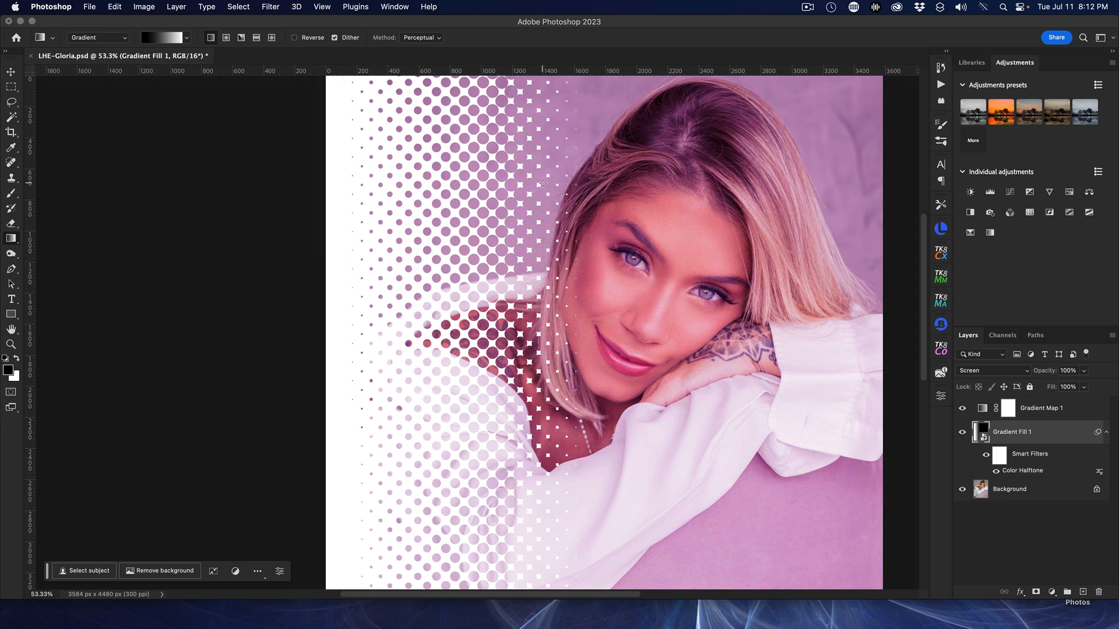
pyautogui.click(114, 6)
pyautogui.click(129, 45)
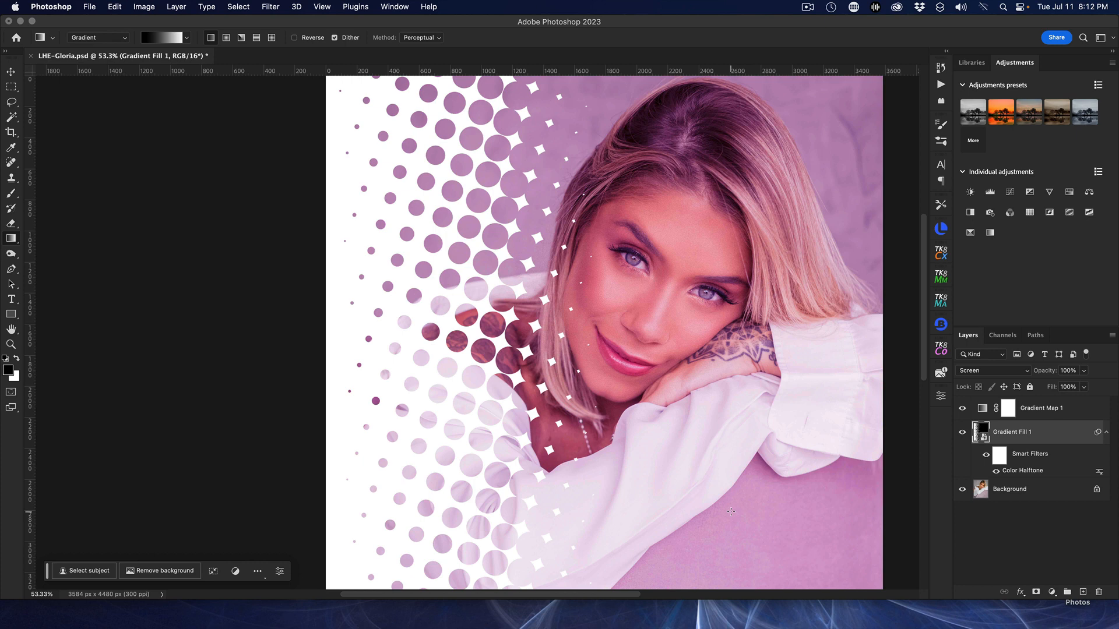
# Step: Set the Gradient Map adjustment layer's blend mode to Linear Light
pyautogui.click(1049, 413)
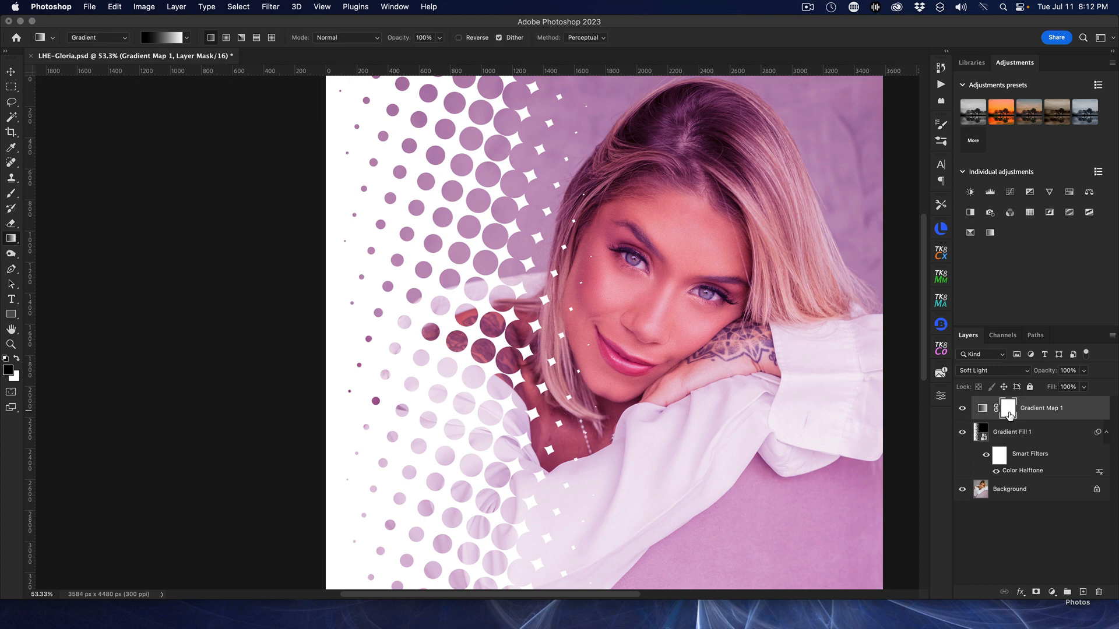
pyautogui.click(998, 372)
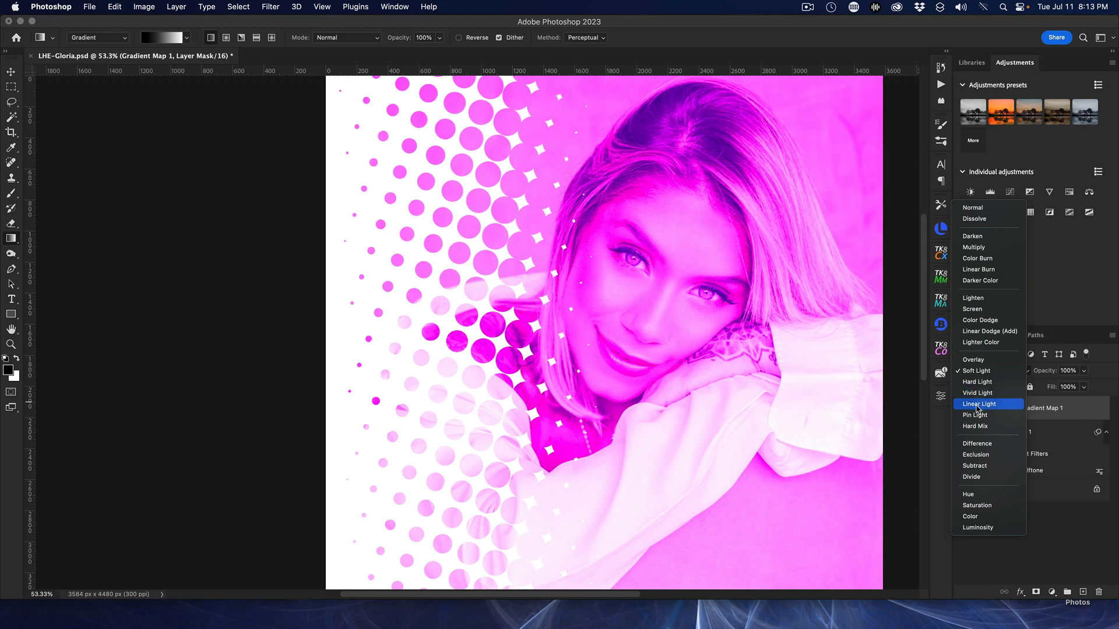
pyautogui.click(978, 405)
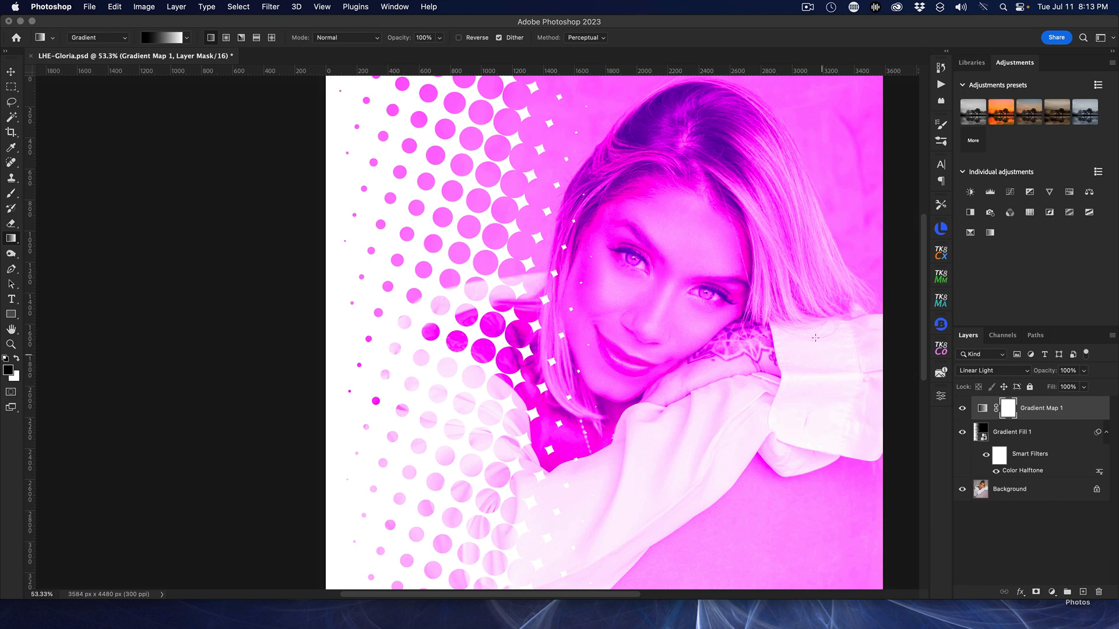
pyautogui.click(807, 7)
pyautogui.click(814, 36)
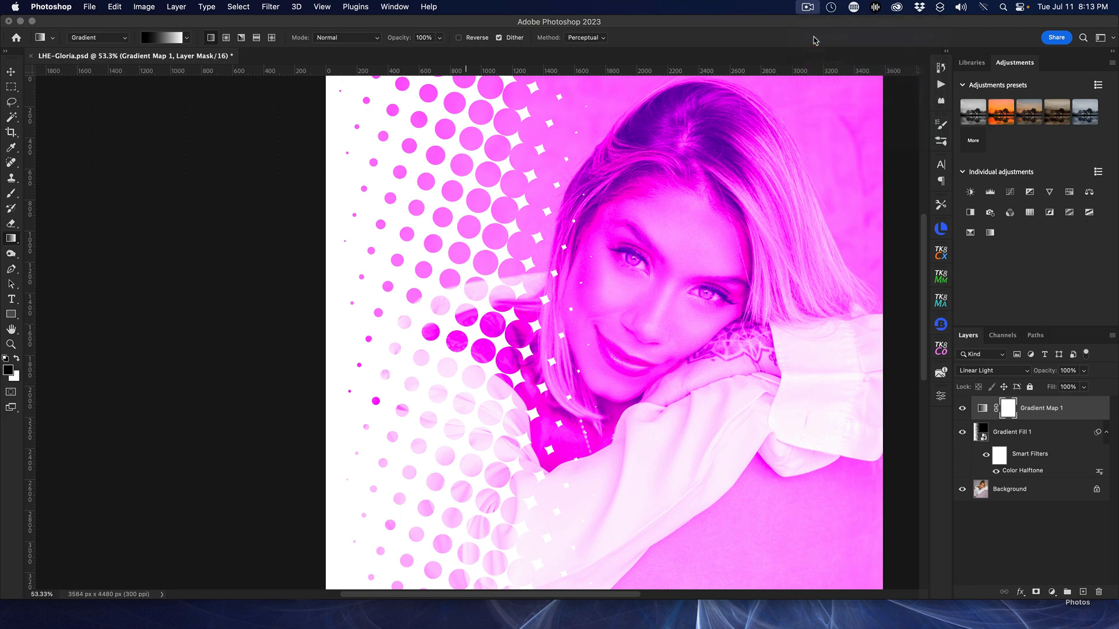